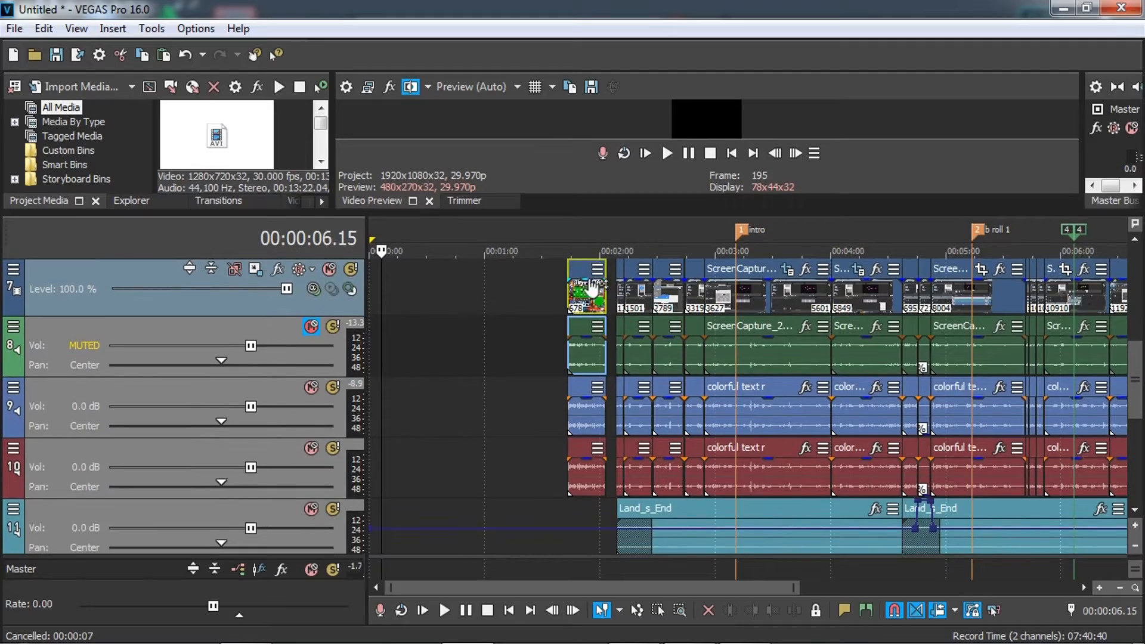
Step: Move the first clip on track 7 earlier on the timeline with ripple editing active
drag(582, 271, 477, 284)
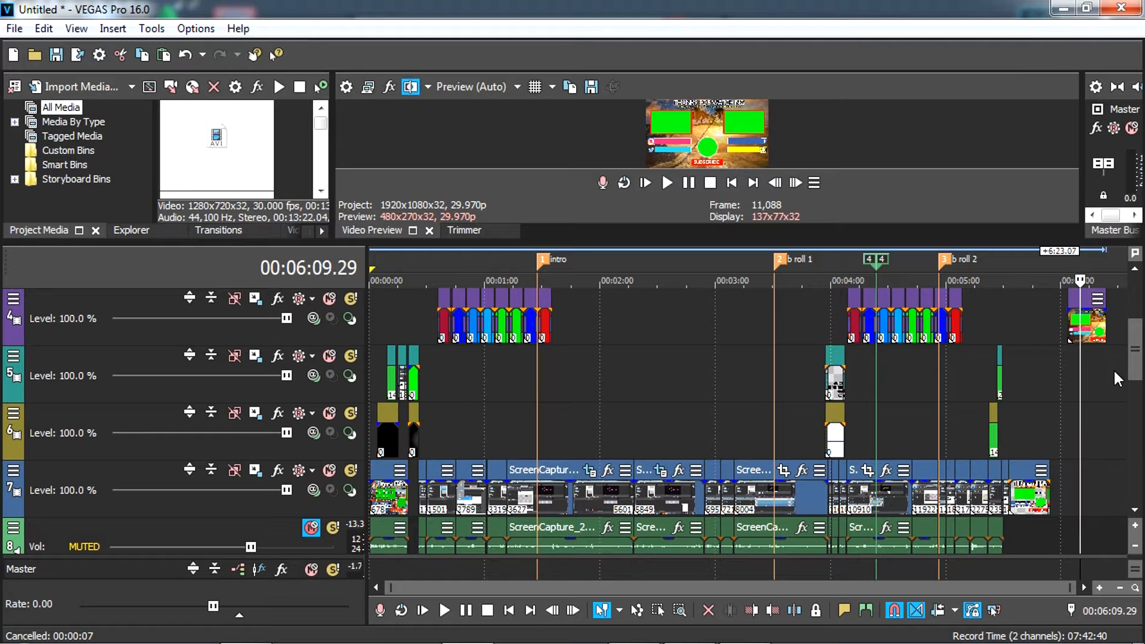
Step: Select all events on the timeline, move them later together, and return them to the start of the timeline
drag(1136, 338, 1139, 391)
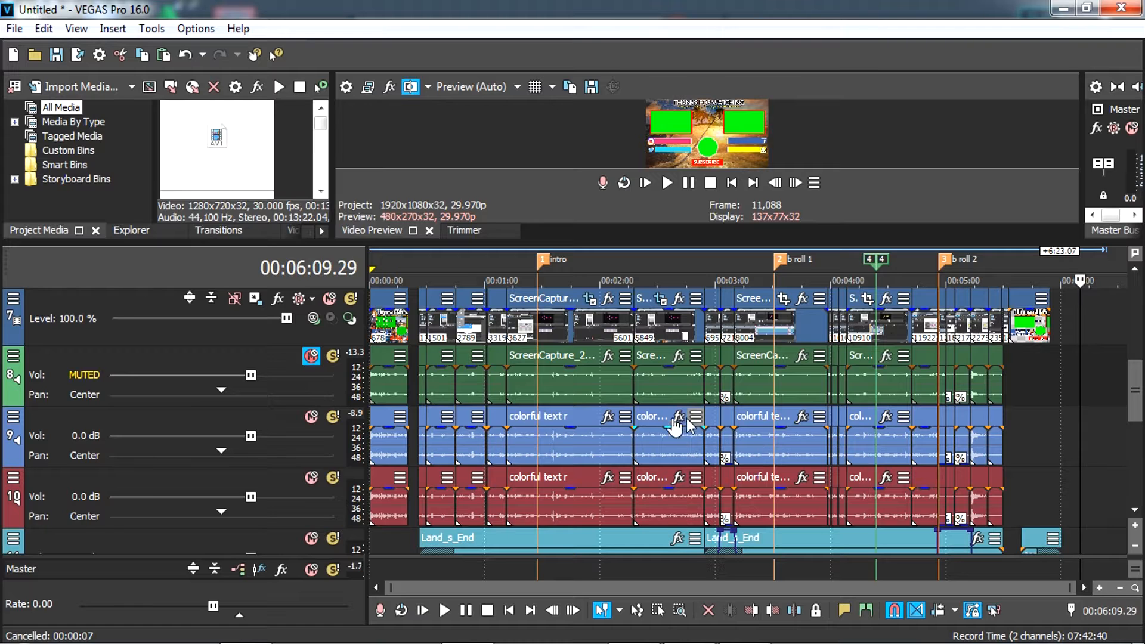
key(ctrl+a)
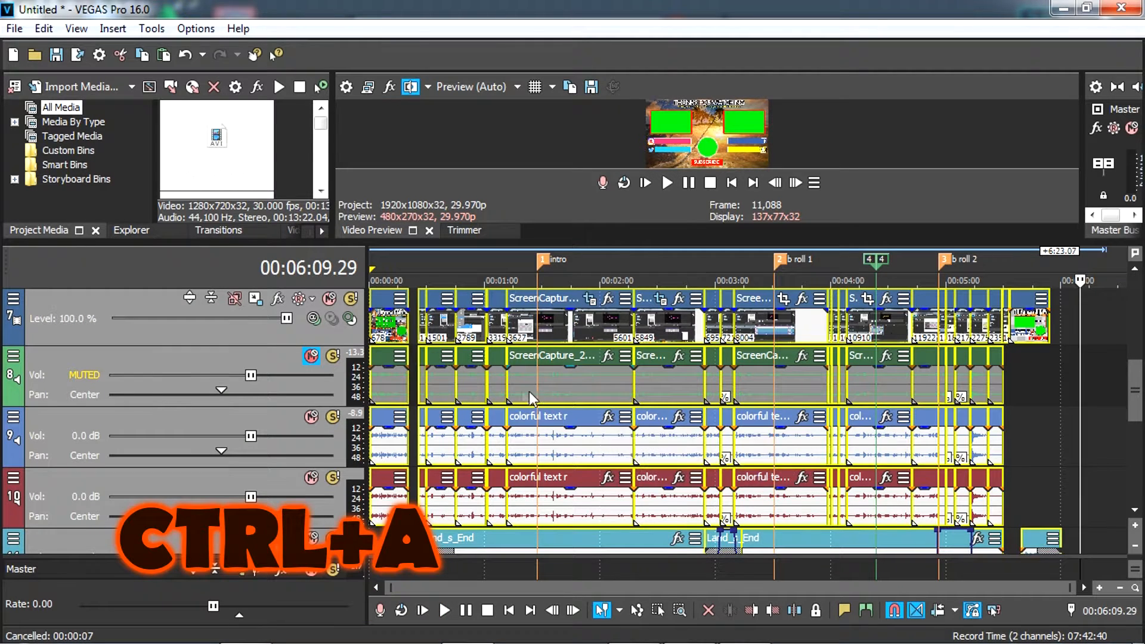
drag(440, 386, 835, 395)
drag(646, 398, 389, 332)
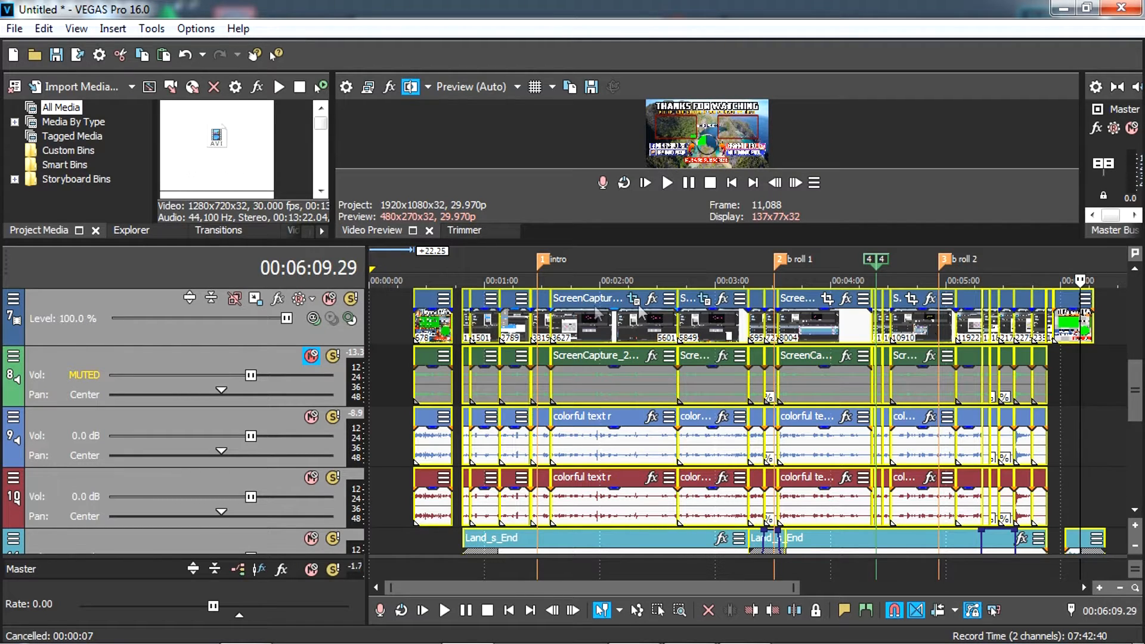
Step: Turn on Auto Ripple with the mode All Tracks, Markers, and Regions
drag(658, 242, 663, 358)
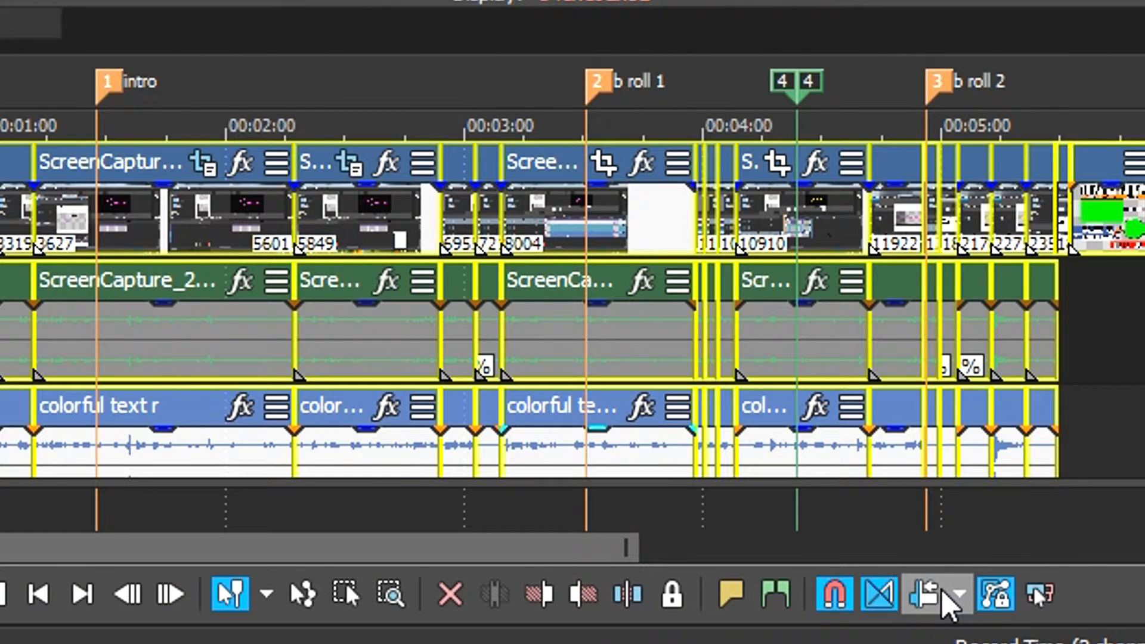
click(951, 593)
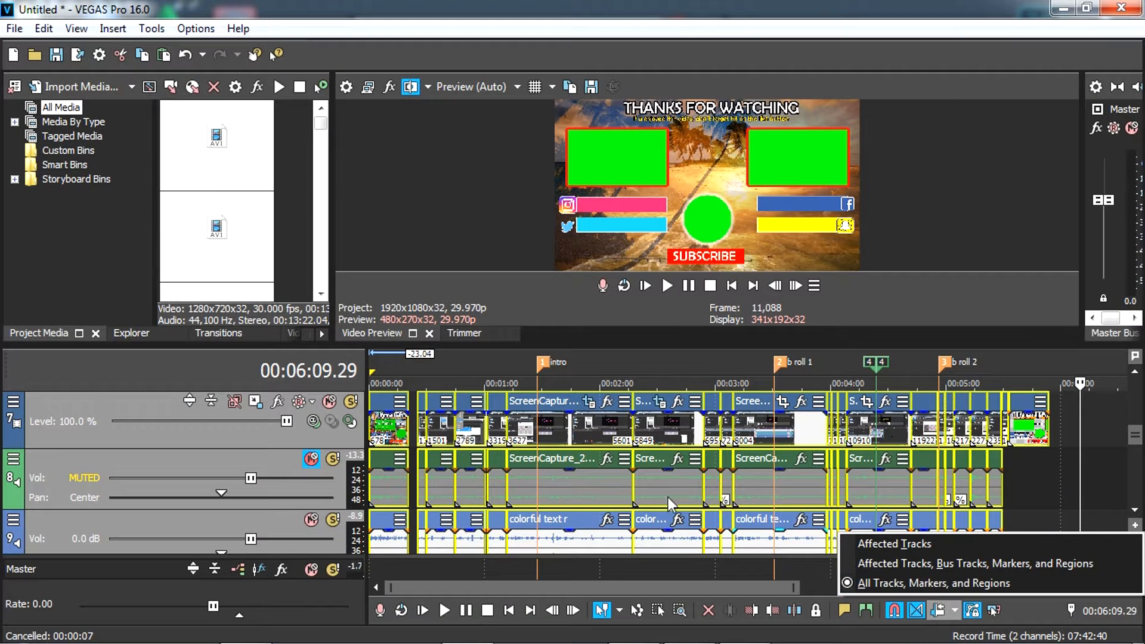
click(953, 610)
click(952, 609)
click(934, 614)
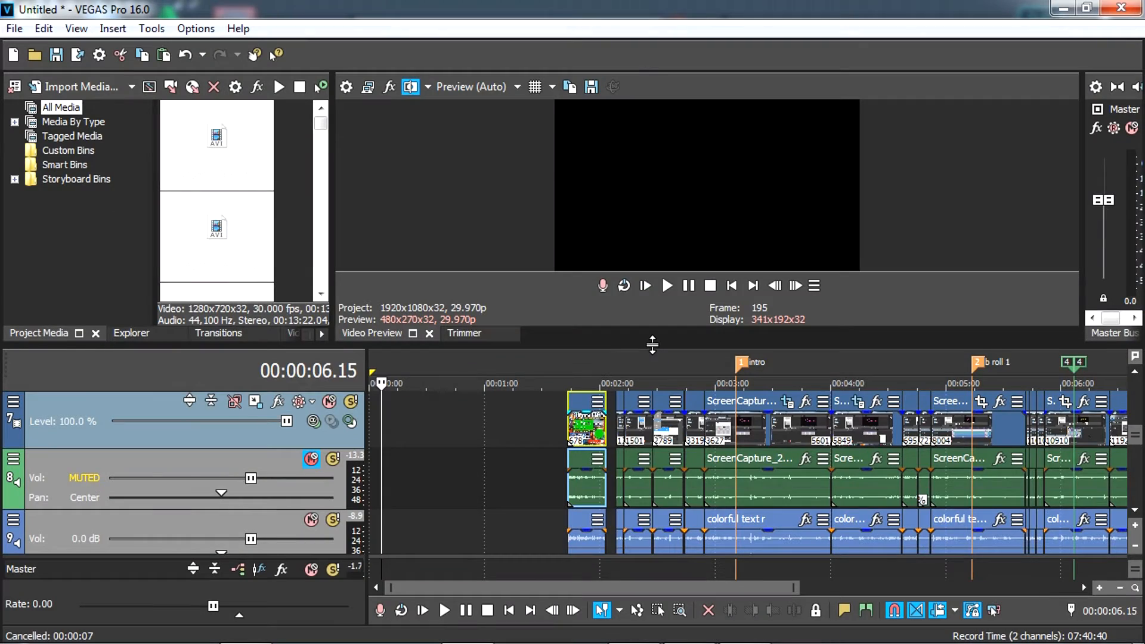
Step: Move the first clip on track 7 earlier to about 00:00:33, rippling all following events, markers and regions
drag(652, 344, 655, 133)
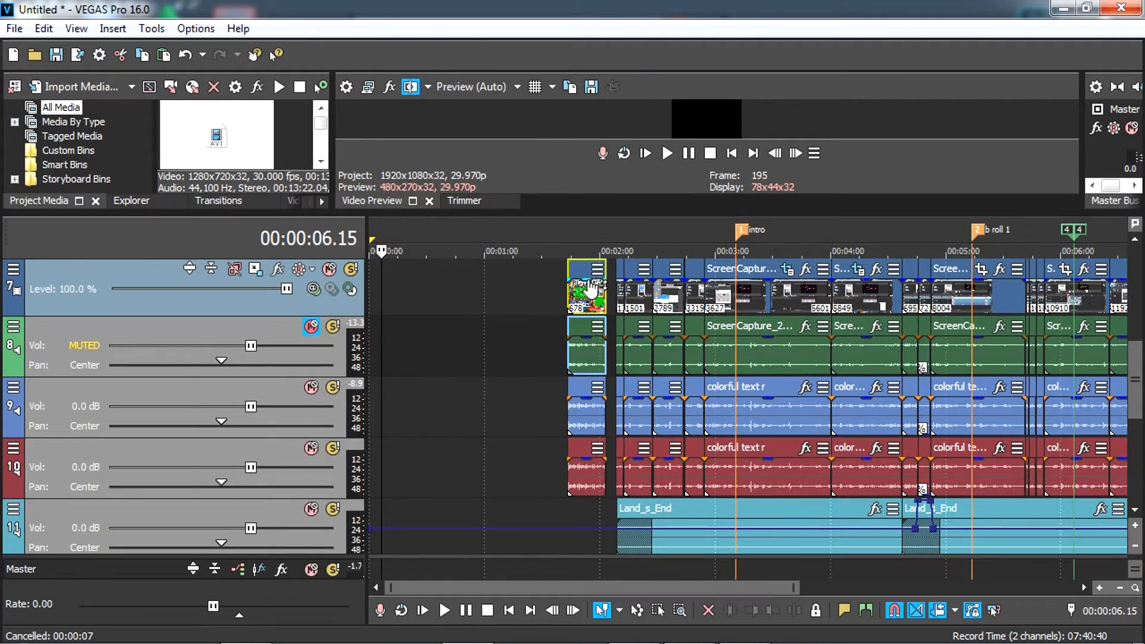
drag(585, 273, 441, 301)
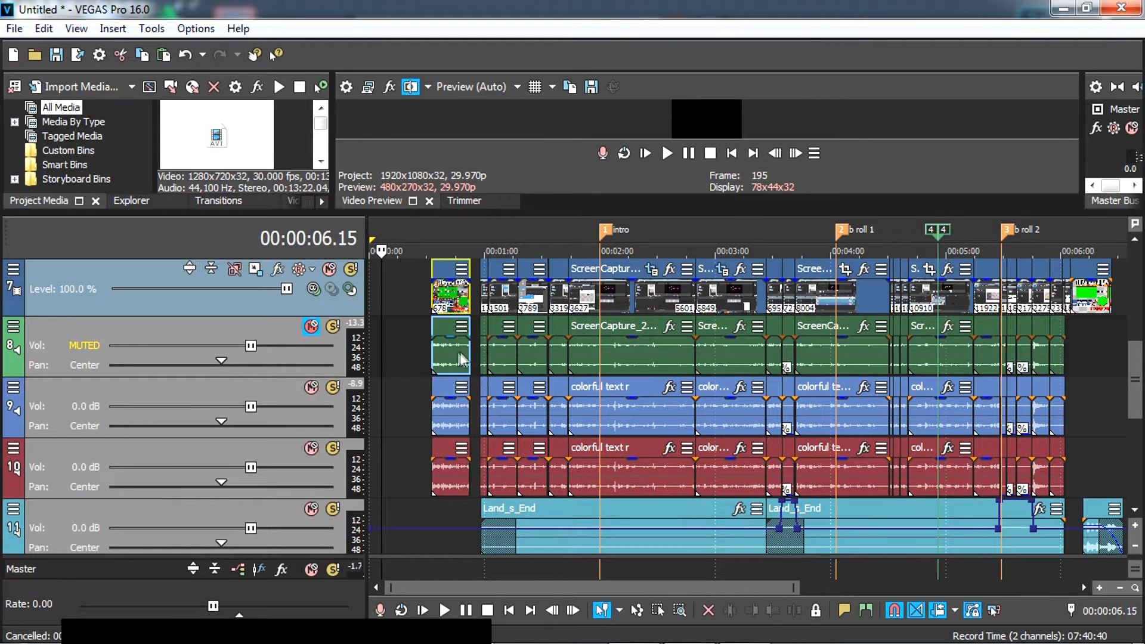
drag(1133, 370, 1137, 351)
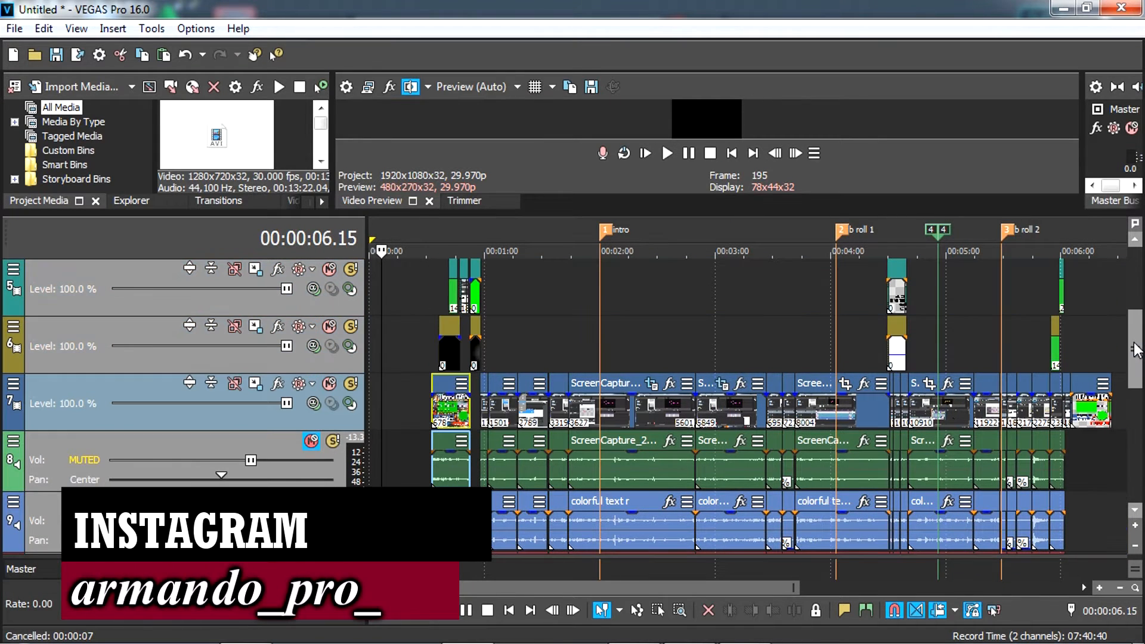
Step: Try moving the ScreenCapture clip at 00:01:43.27 on track 7 later by 14.07 without Auto Ripple, and undo the move
click(439, 412)
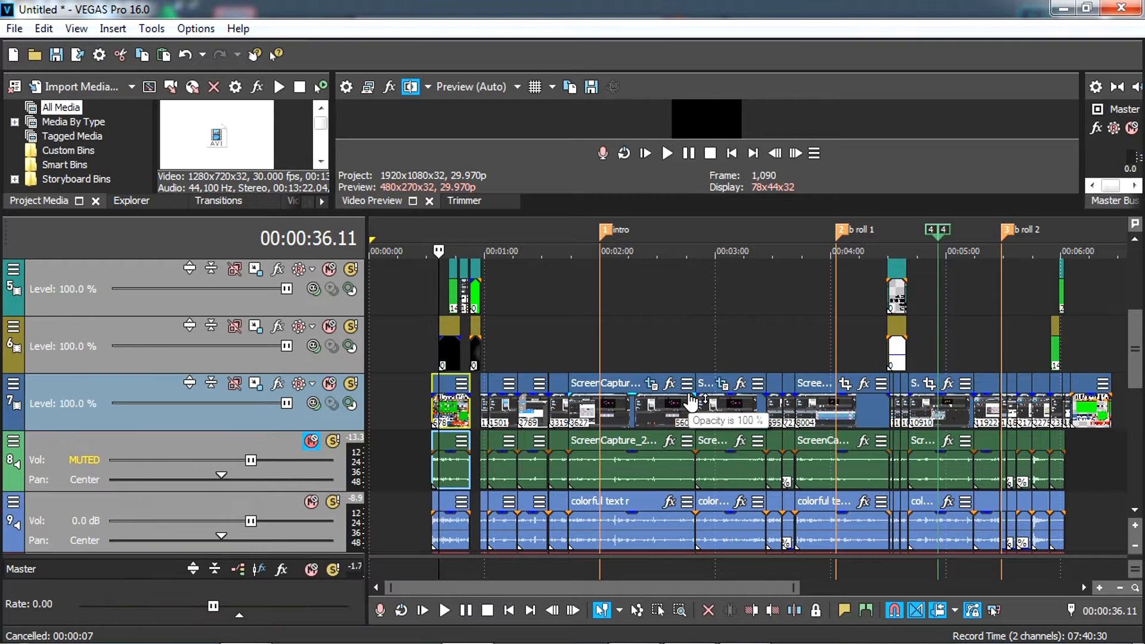
click(564, 403)
scroll(566, 404, up, 5)
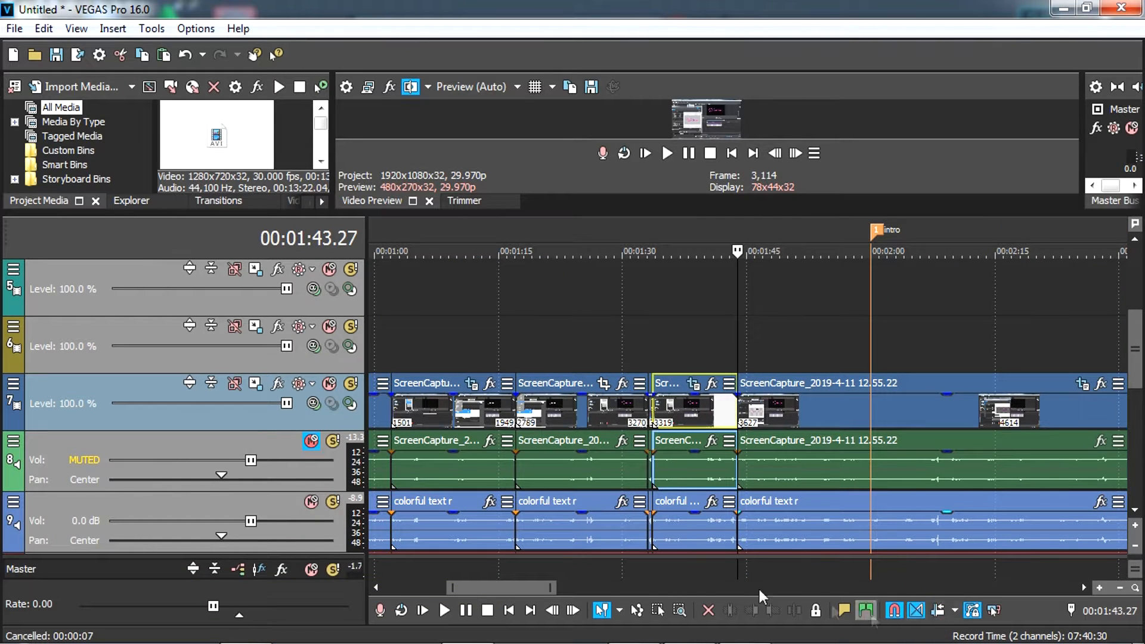
scroll(781, 416, down, 4)
mouse_move(760, 414)
mouse_down()
mouse_move(943, 418)
mouse_move(758, 421)
mouse_move(813, 427)
mouse_up()
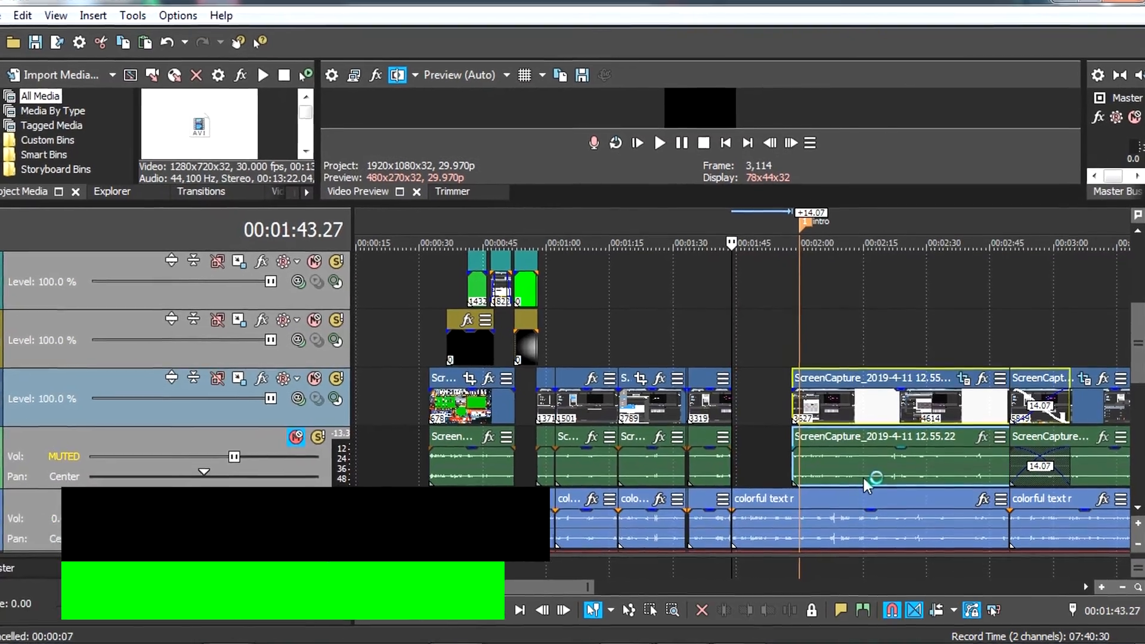
key(ctrl+z)
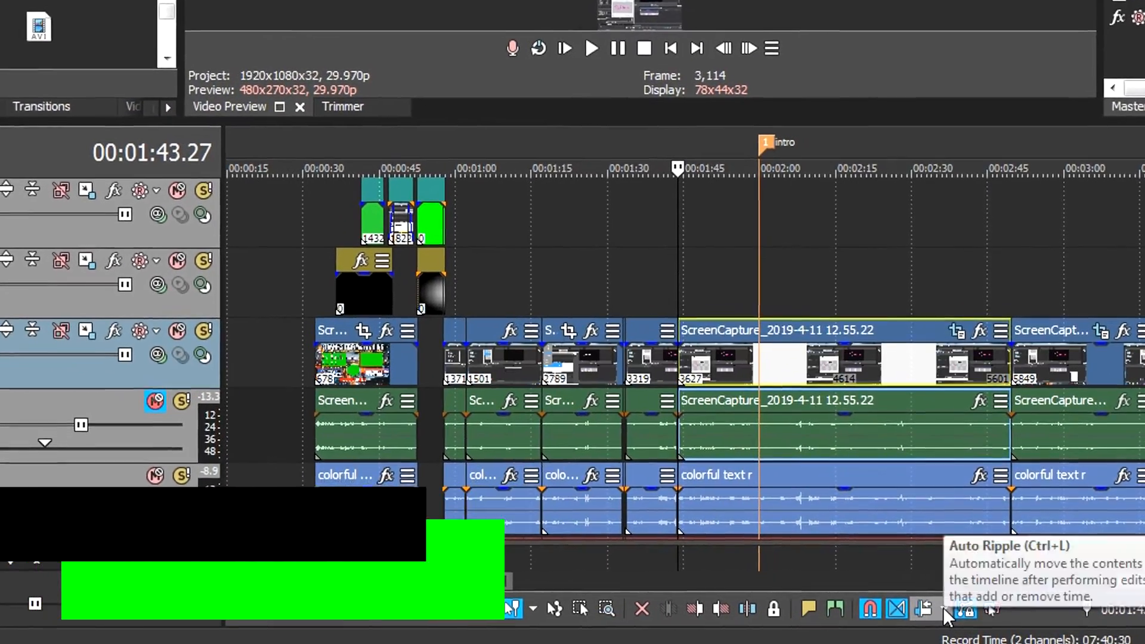
Step: Set the Auto Ripple mode to Affected Tracks and turn Auto Ripple on
click(945, 608)
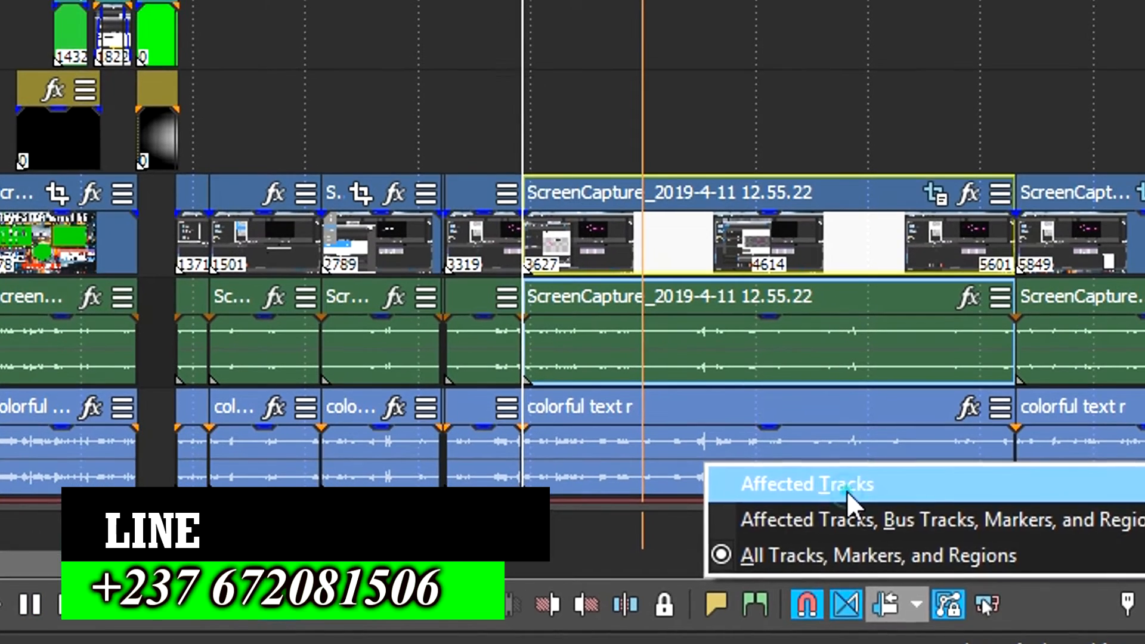
click(858, 495)
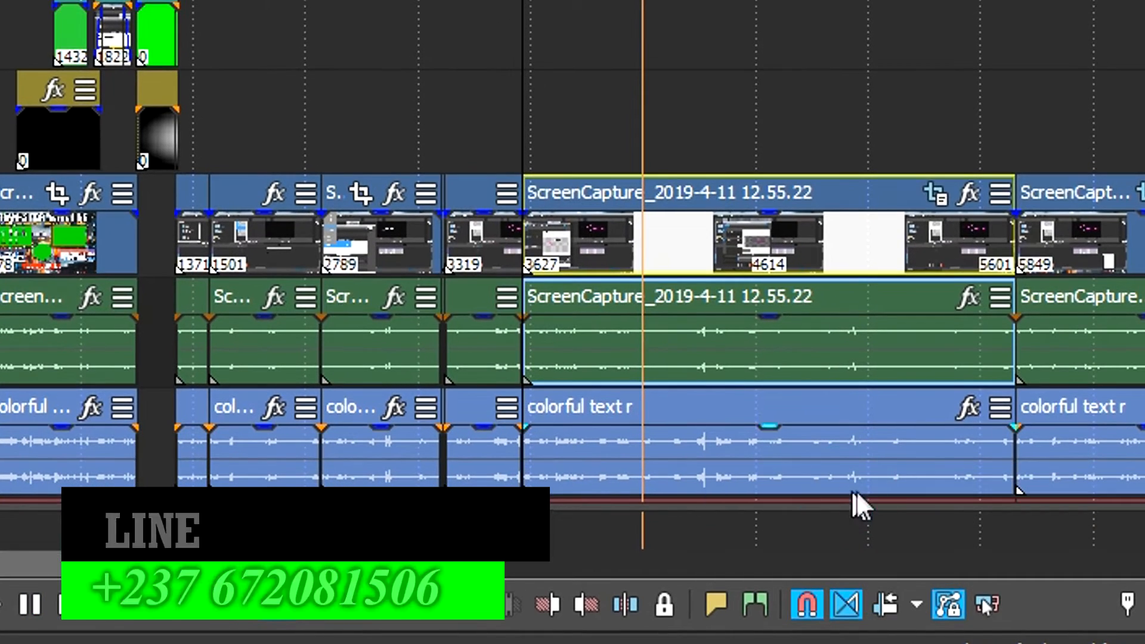
click(883, 602)
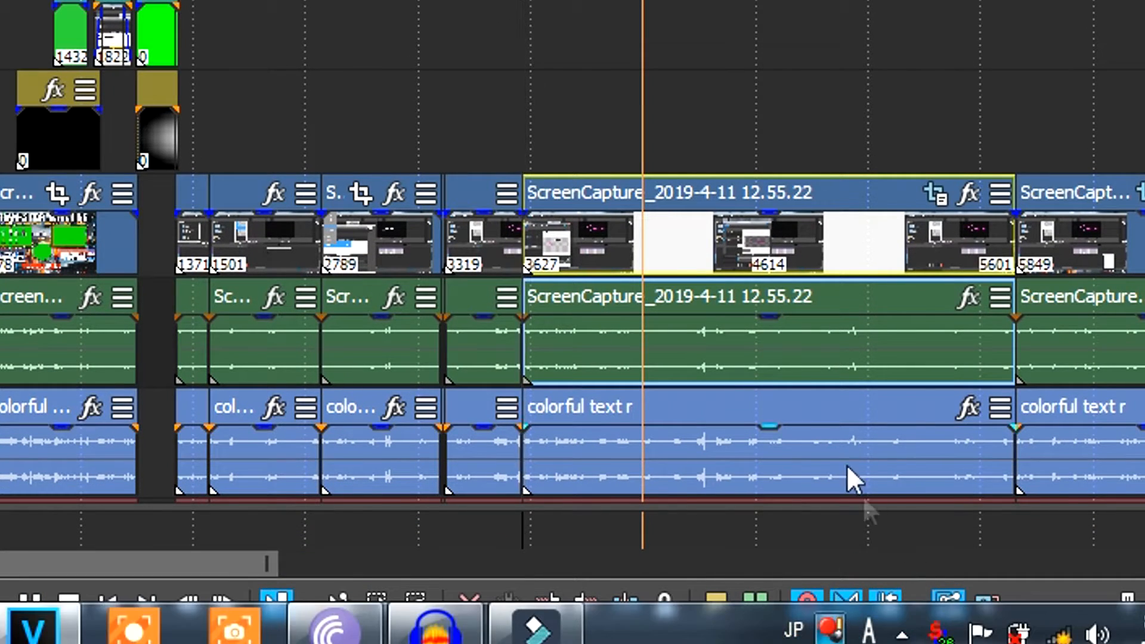
Step: Move the selected ScreenCapture clip on track 7 later to about 00:02:45, rippling only the affected tracks
scroll(663, 370, down, 2)
scroll(658, 357, down, 2)
drag(234, 245, 387, 269)
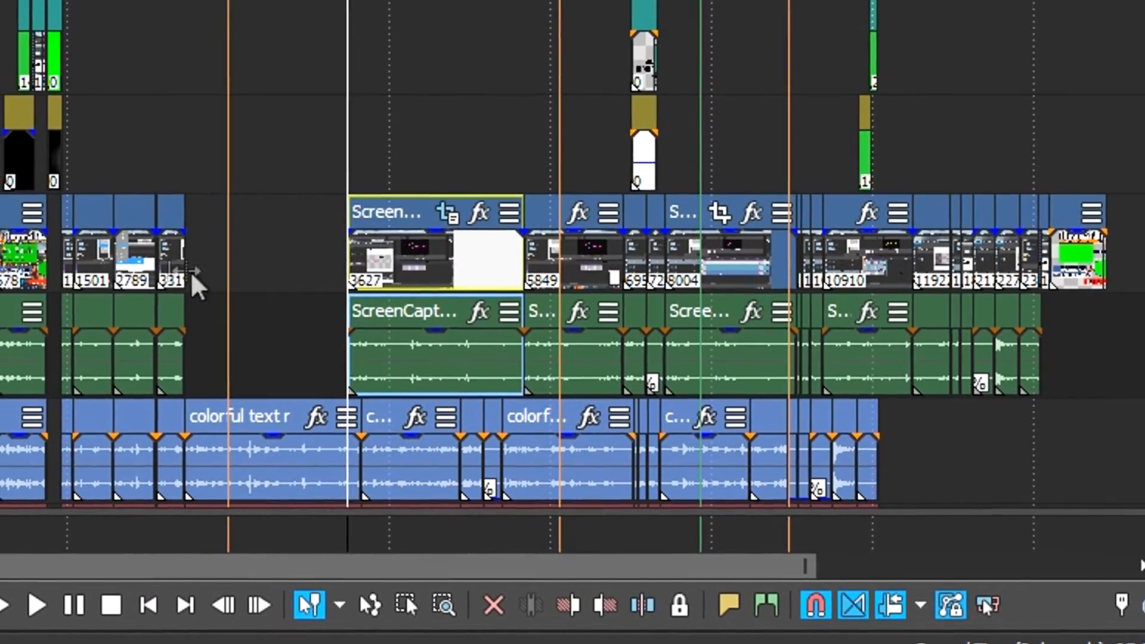
Step: Place a short clip at the beginning of the gap on track 7 and move the following ScreenCapture clip back against it
click(192, 268)
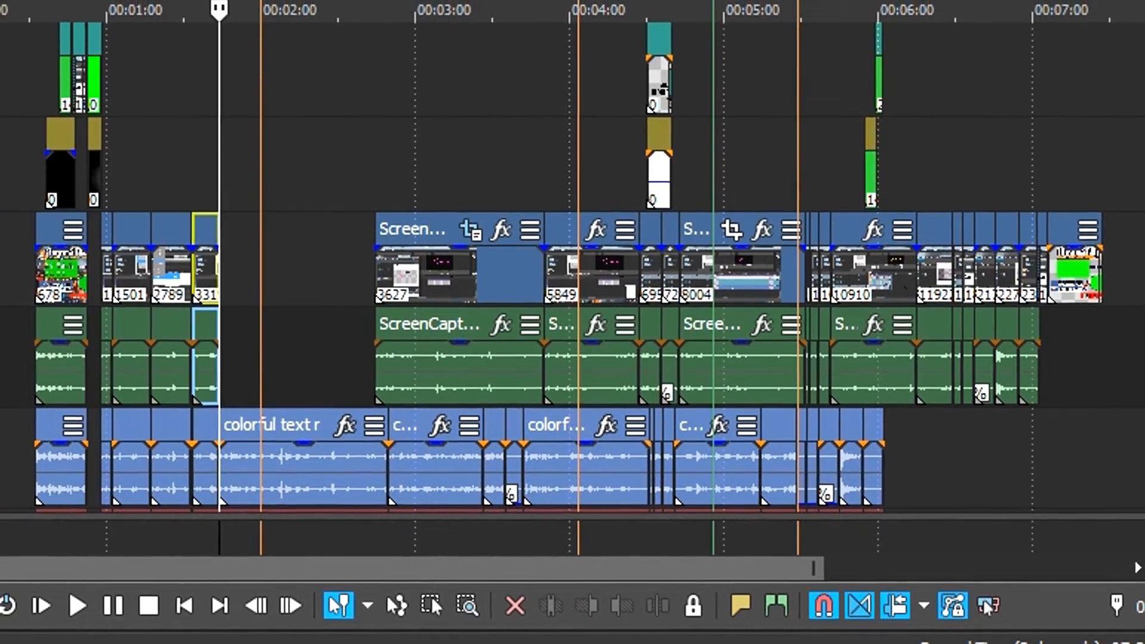
drag(227, 72, 264, 266)
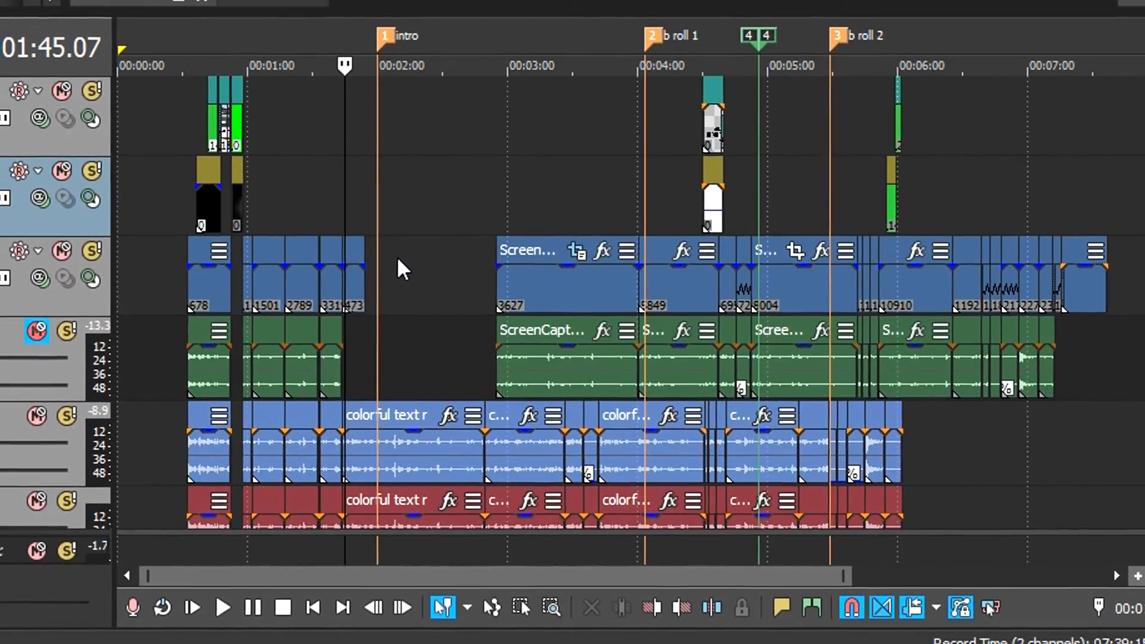
drag(558, 288, 444, 296)
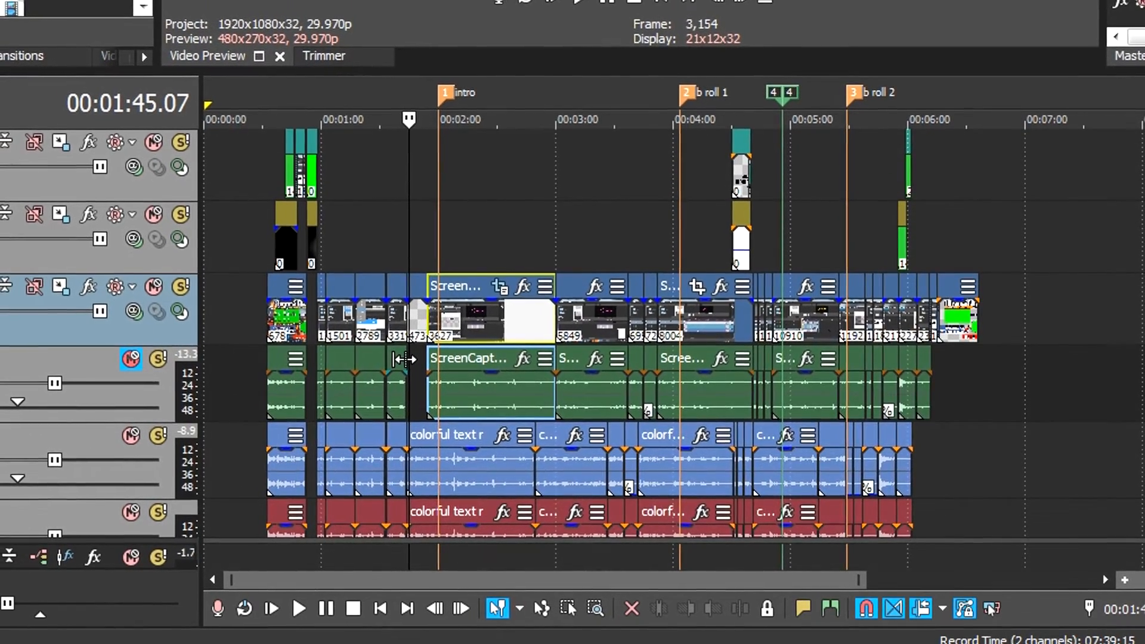
click(942, 609)
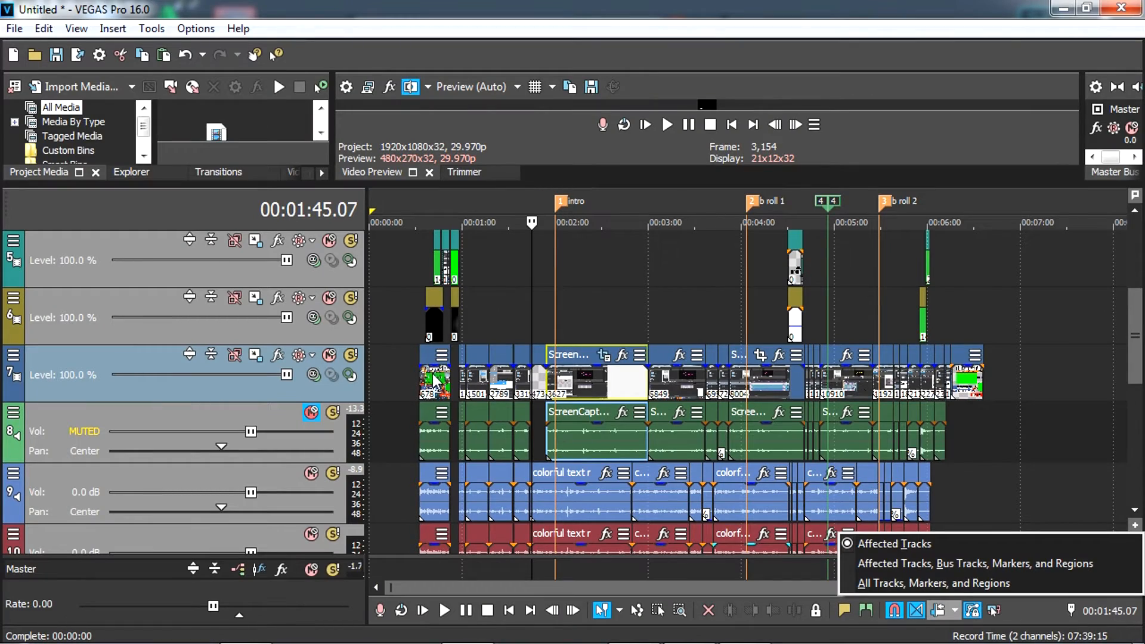
click(1041, 343)
click(1044, 338)
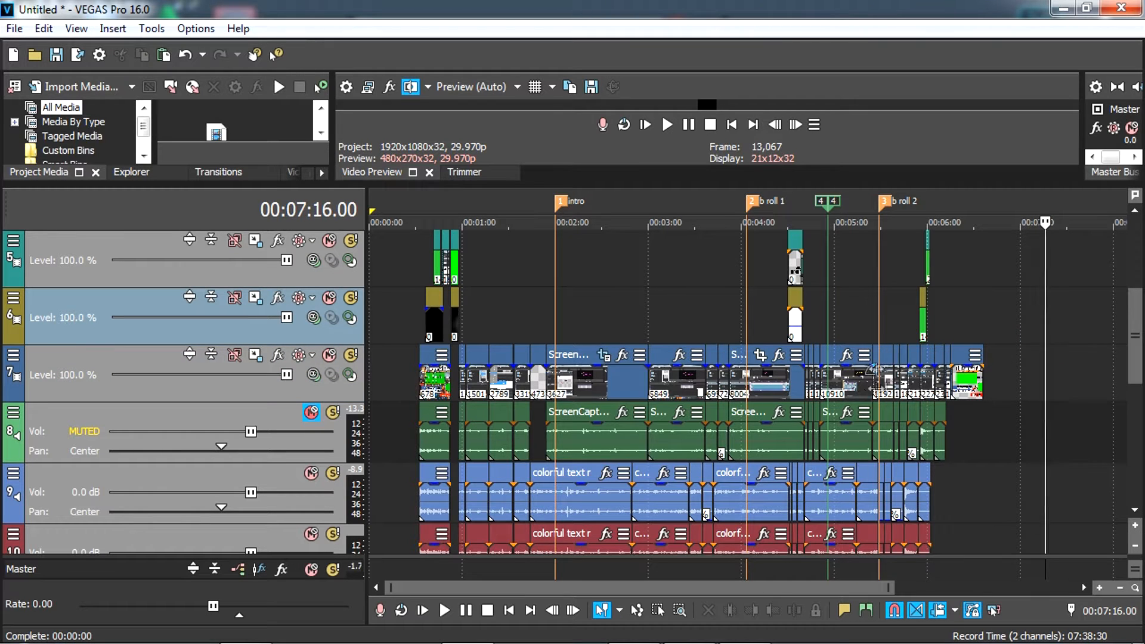
Step: Go to the uppermost tracks and activate the Selection Edit Tool
drag(1140, 342, 1135, 273)
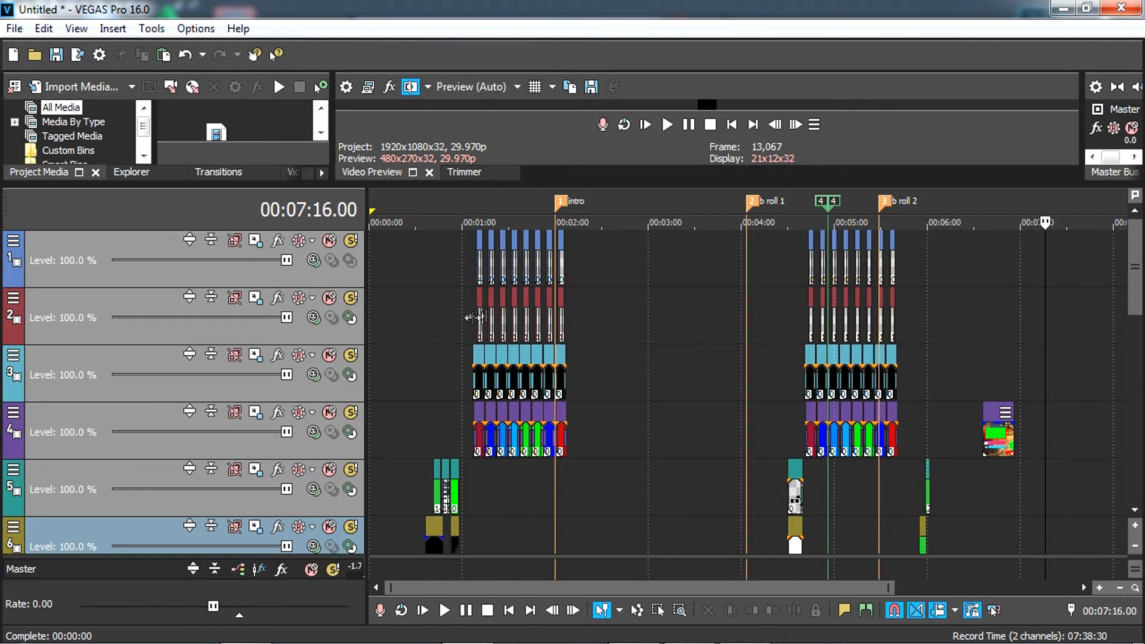
click(637, 610)
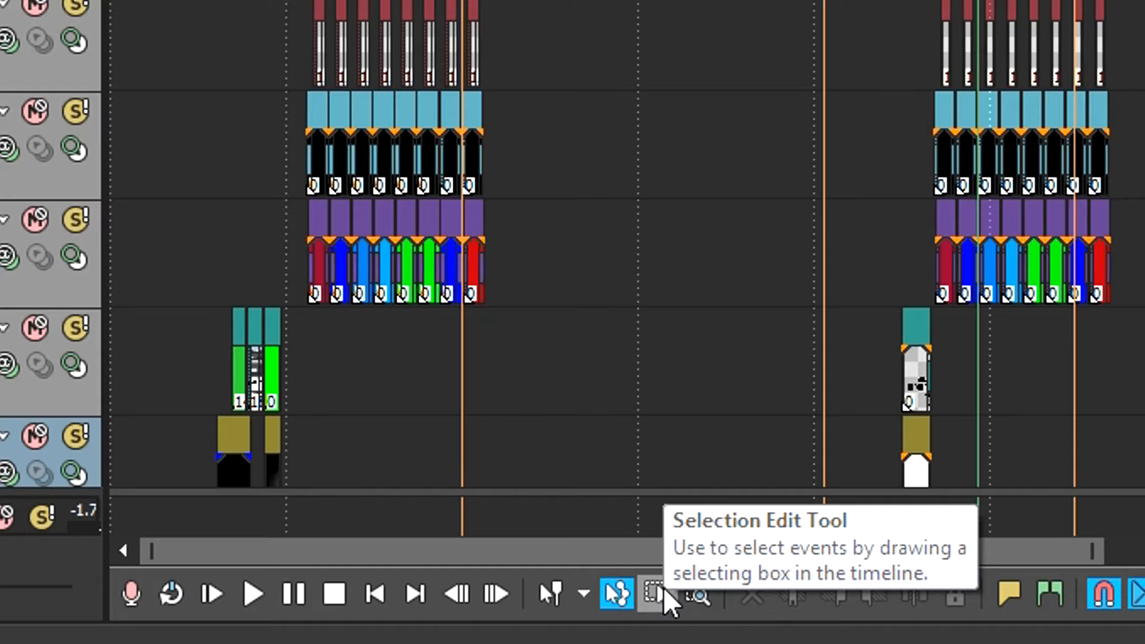
click(663, 591)
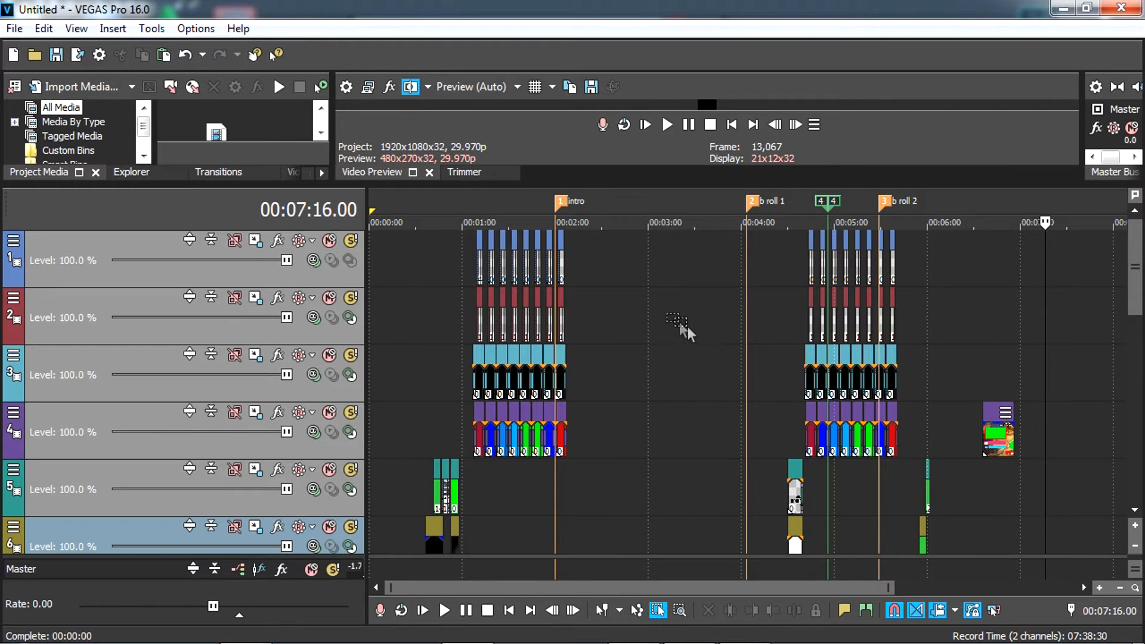
click(679, 610)
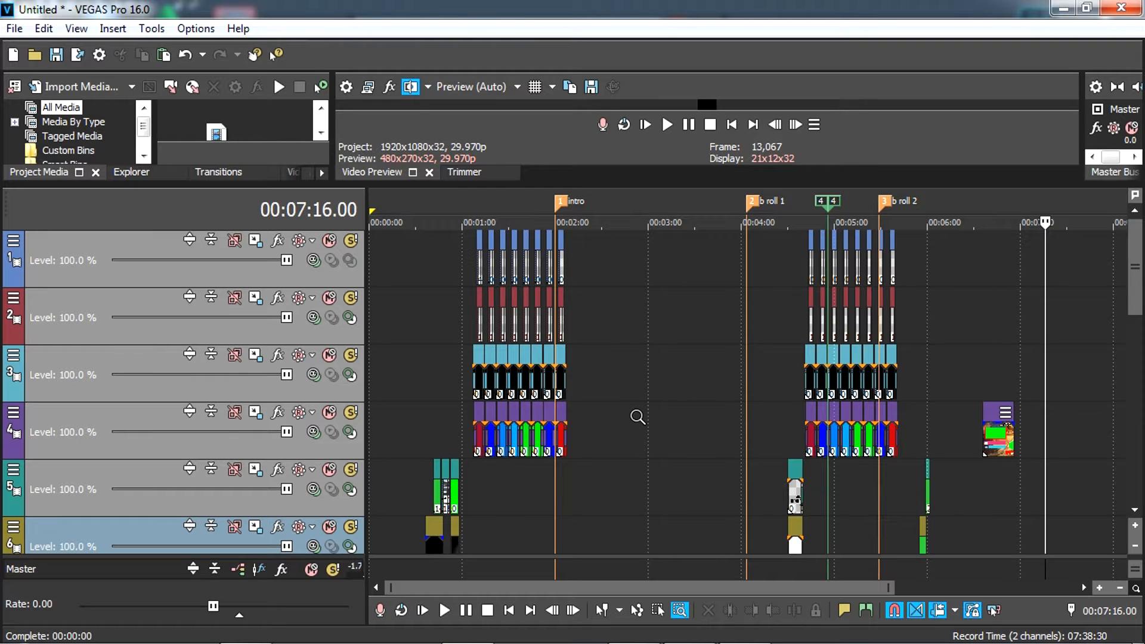
key(d)
key(d)
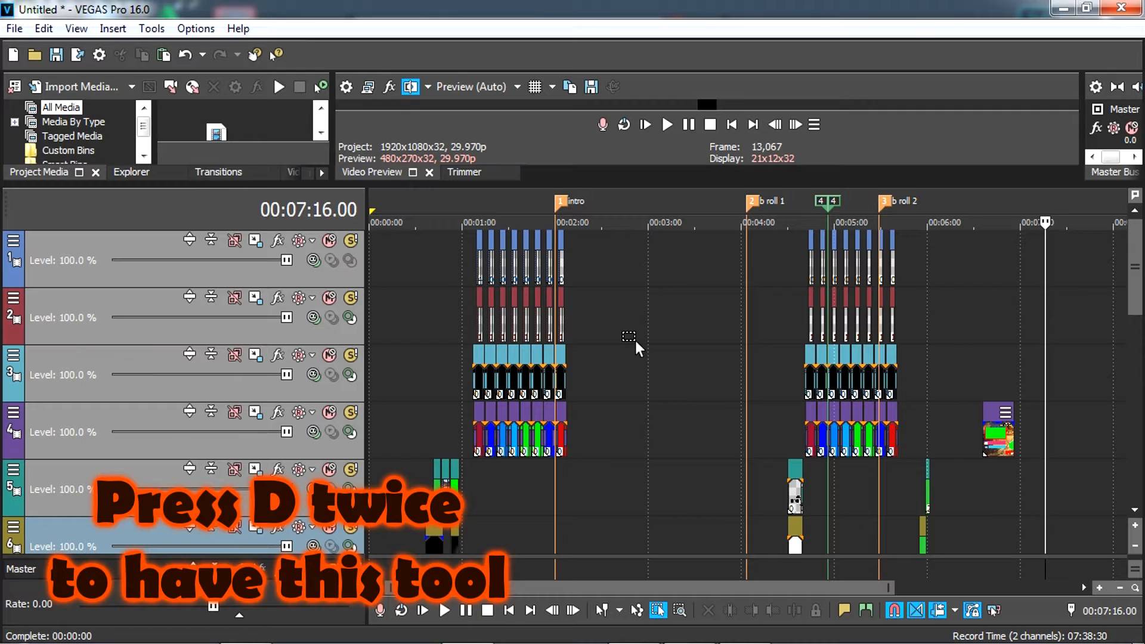
Step: Box-select the first group of events on tracks 1 to 4 and move it later so it starts just before the intro marker
drag(447, 236, 599, 456)
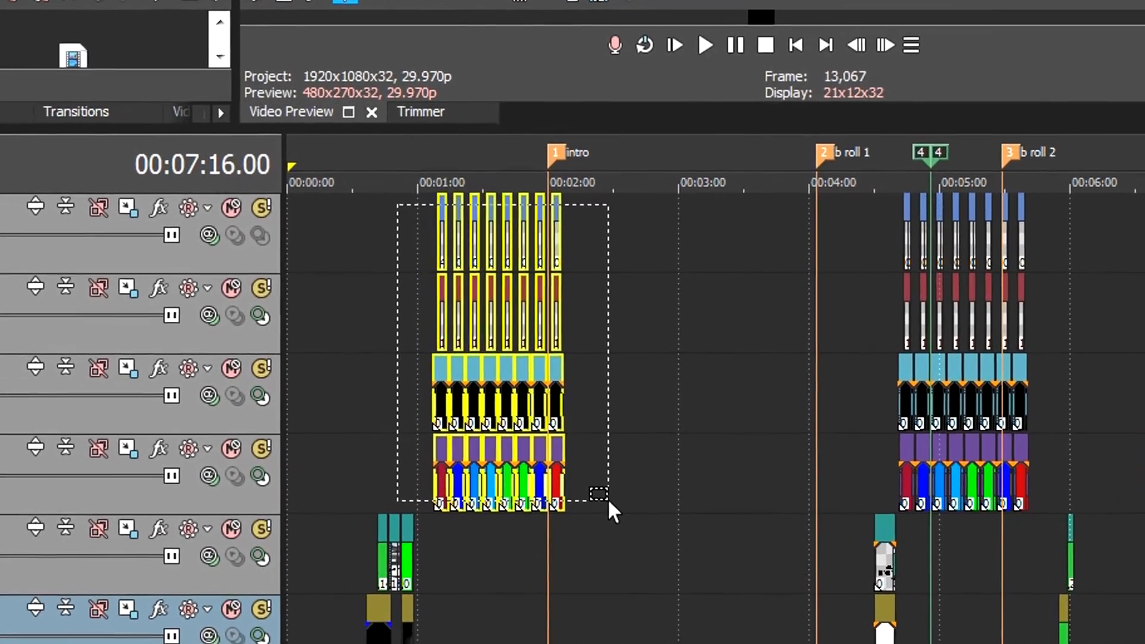
drag(609, 501, 607, 503)
mouse_move(439, 238)
mouse_down()
mouse_move(672, 256)
mouse_move(624, 274)
mouse_move(527, 280)
mouse_move(591, 280)
mouse_move(544, 286)
mouse_up()
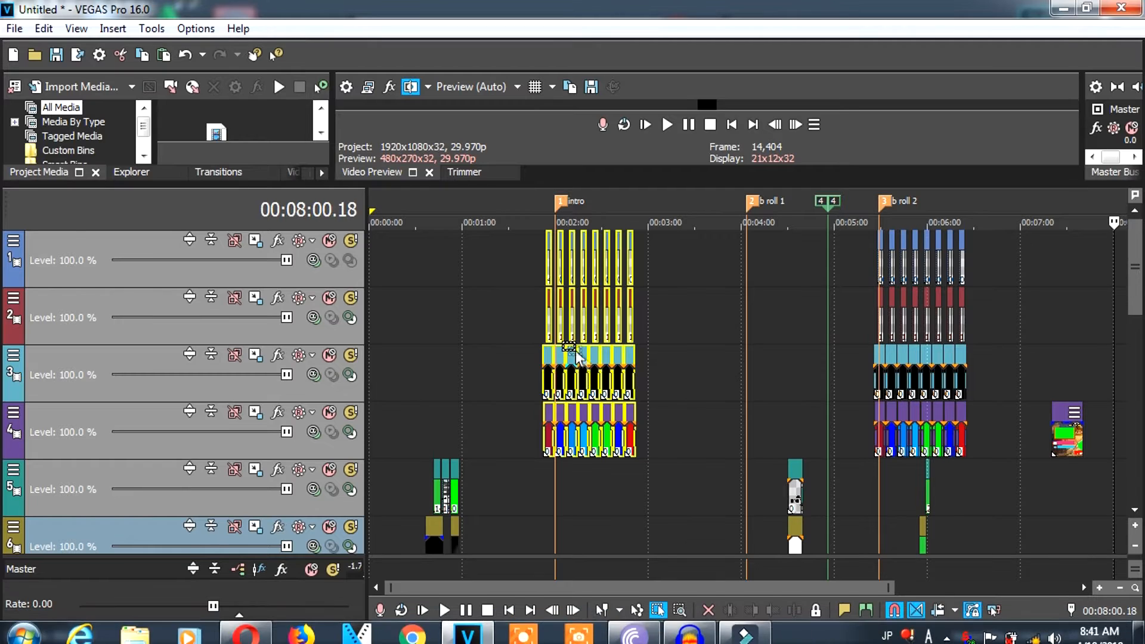
scroll(587, 365, up, 1)
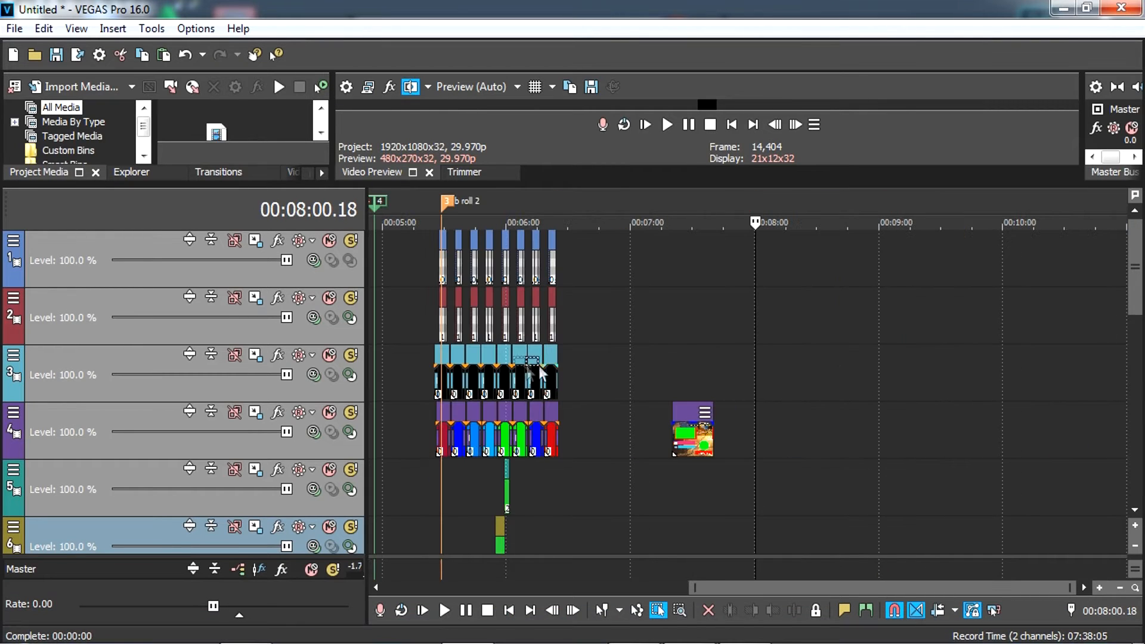
scroll(664, 373, down, 2)
mouse_move(510, 358)
mouse_down()
mouse_move(564, 359)
mouse_move(511, 357)
mouse_up()
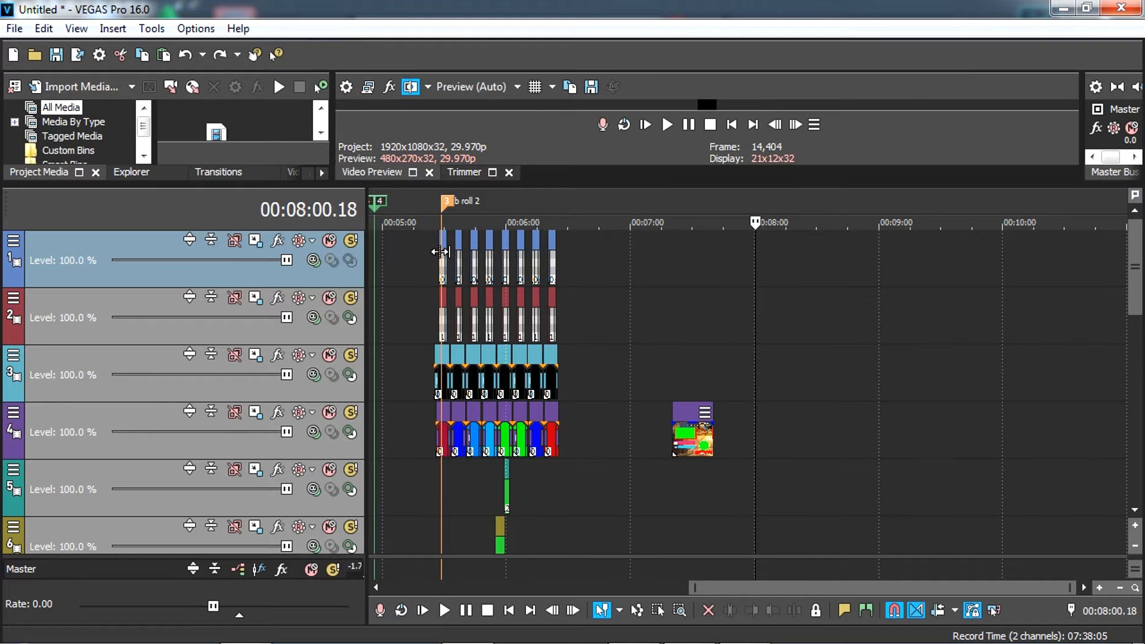
Step: Select the first stack of events on tracks 1 to 4 at the b roll 2 marker and move it earlier by 10.24
click(442, 251)
scroll(657, 282, up, 6)
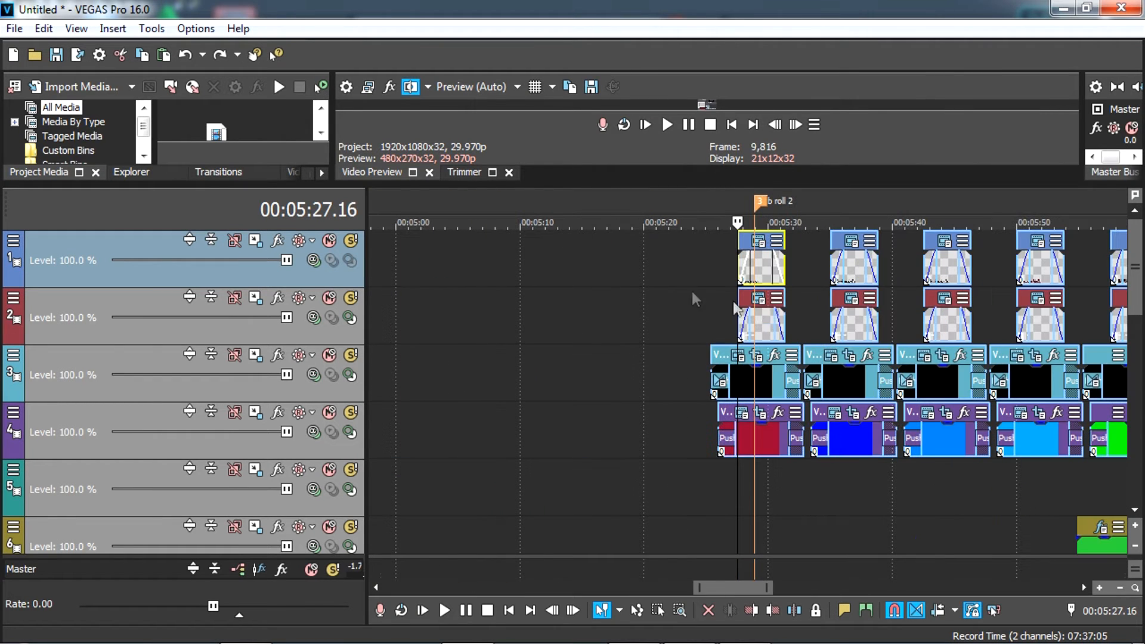
click(755, 260)
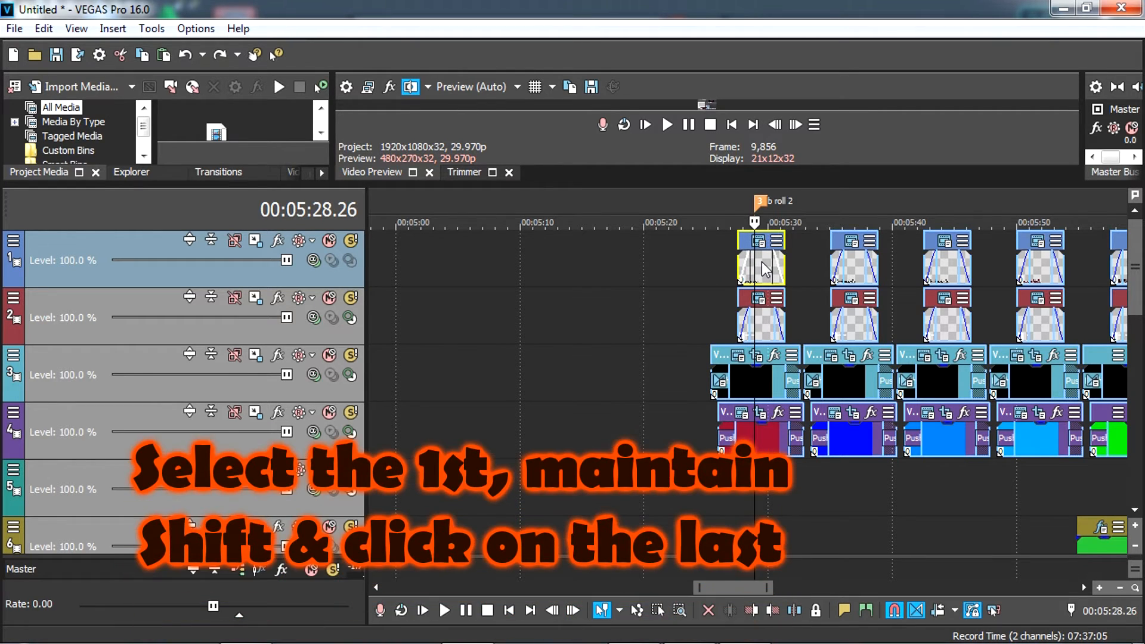
shift+click(757, 438)
drag(761, 439, 607, 438)
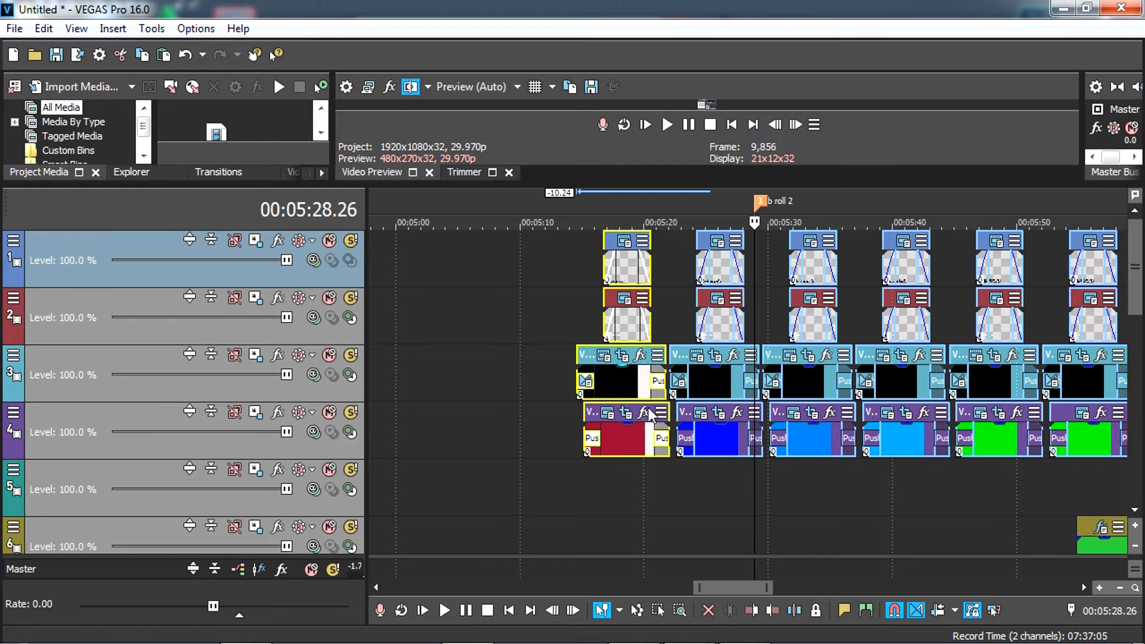
Step: Move the first stack of events on tracks 1 to 4 before the b roll 2 marker earlier by 0.17 and again by 3.12
mouse_move(624, 434)
mouse_down()
mouse_move(614, 422)
mouse_move(625, 437)
mouse_up()
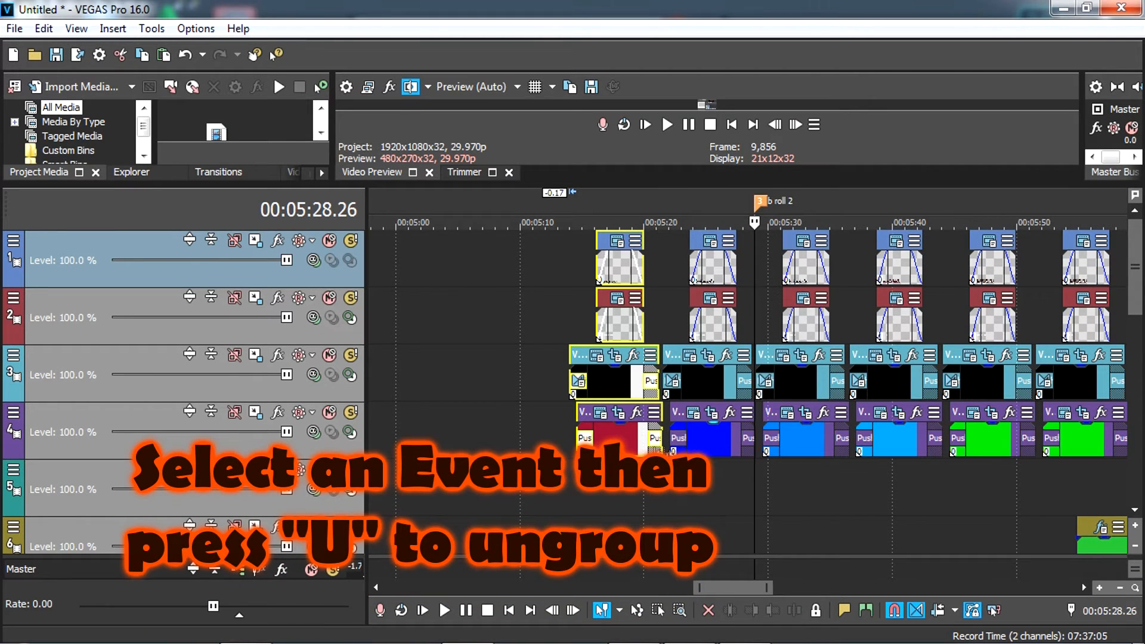
drag(698, 448, 579, 441)
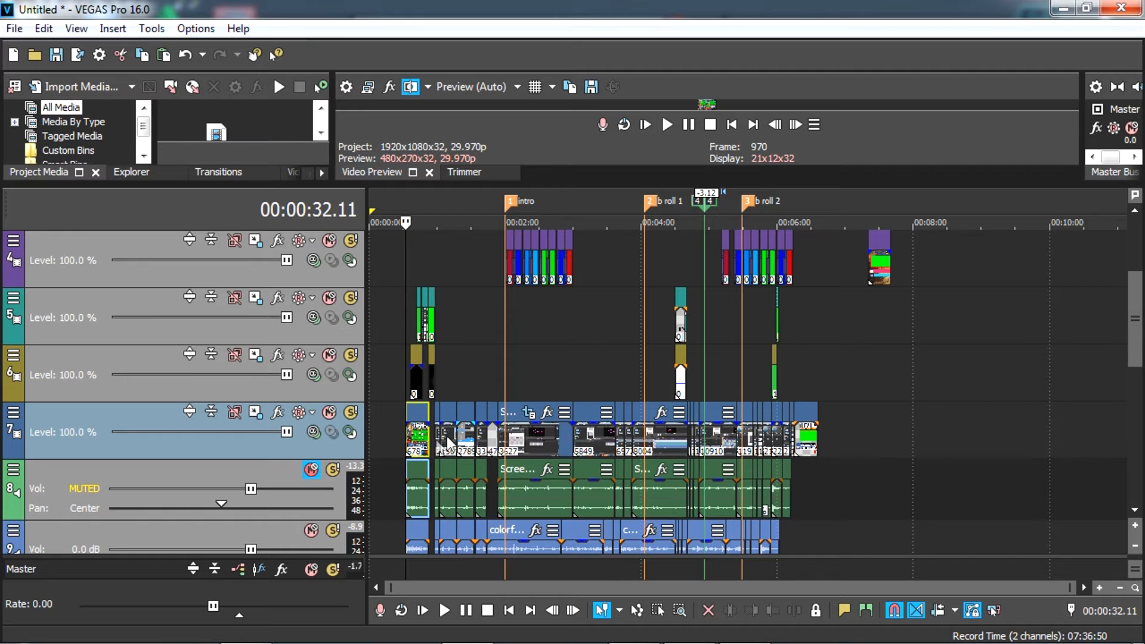
Step: Select the continuous range of track 7 clips from just after the first gap through the long ScreenCapture clip spanning the intro marker
shift+click(548, 436)
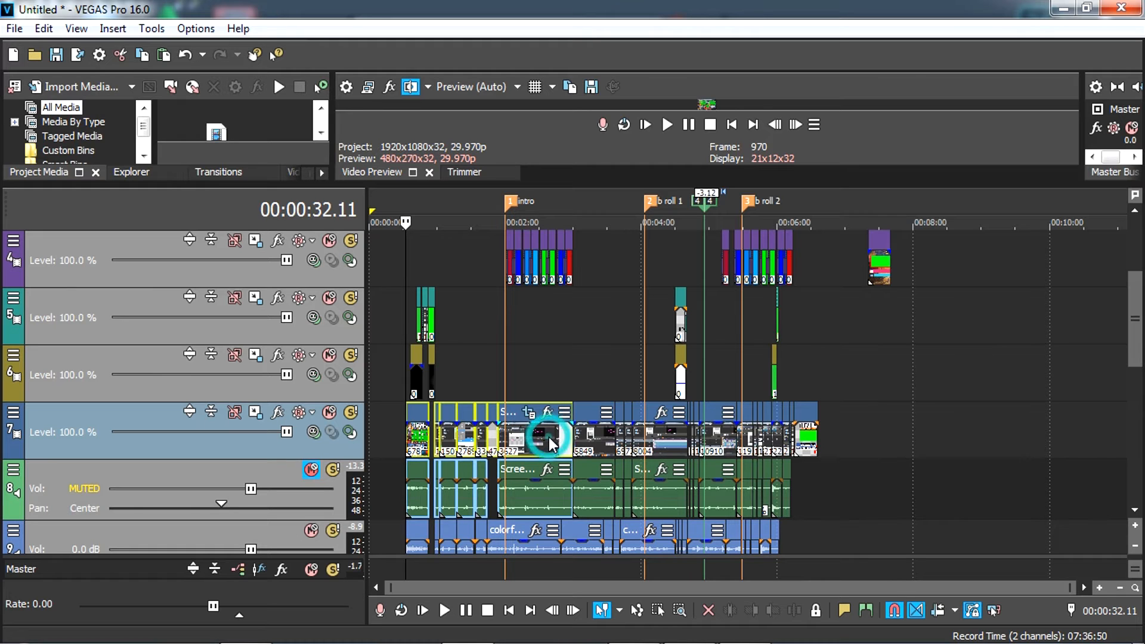
Step: Select separate clips together: on track 7 the clips spanning the intro and b roll 1 markers plus the last clip, and the colorful text clip on track 9
scroll(549, 438, up, 2)
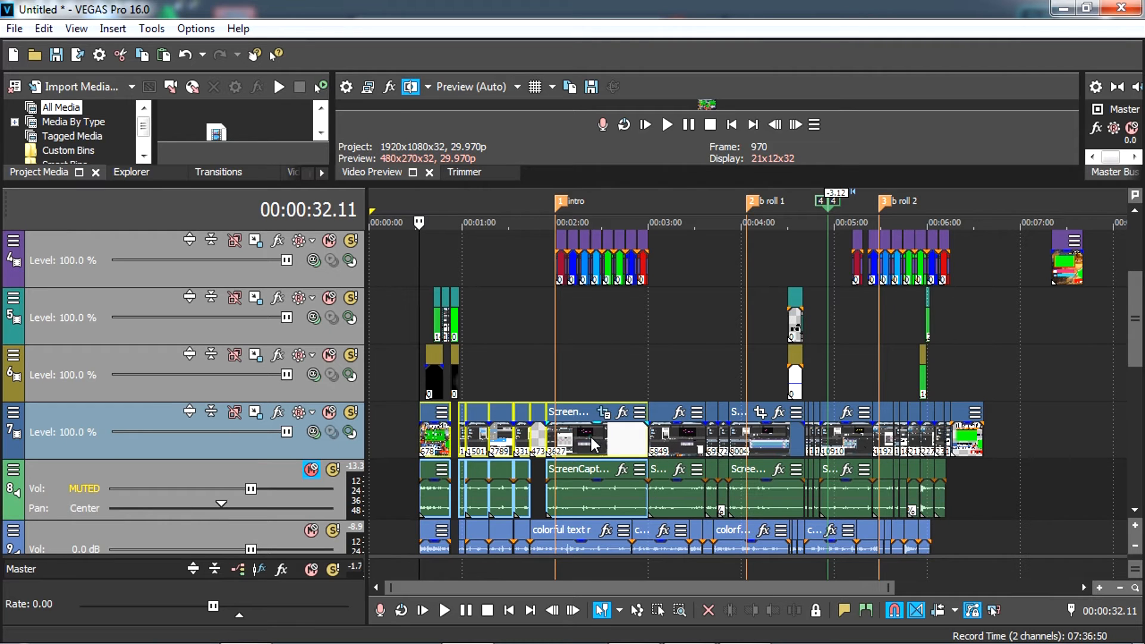
click(590, 440)
ctrl+click(769, 442)
ctrl+click(962, 422)
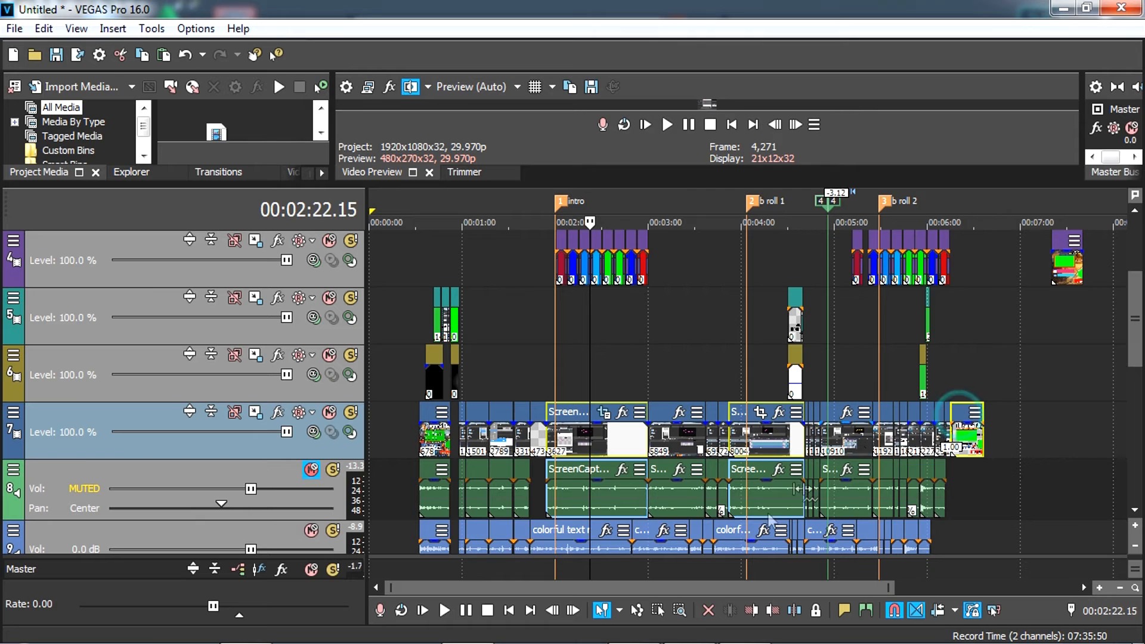
ctrl+click(538, 549)
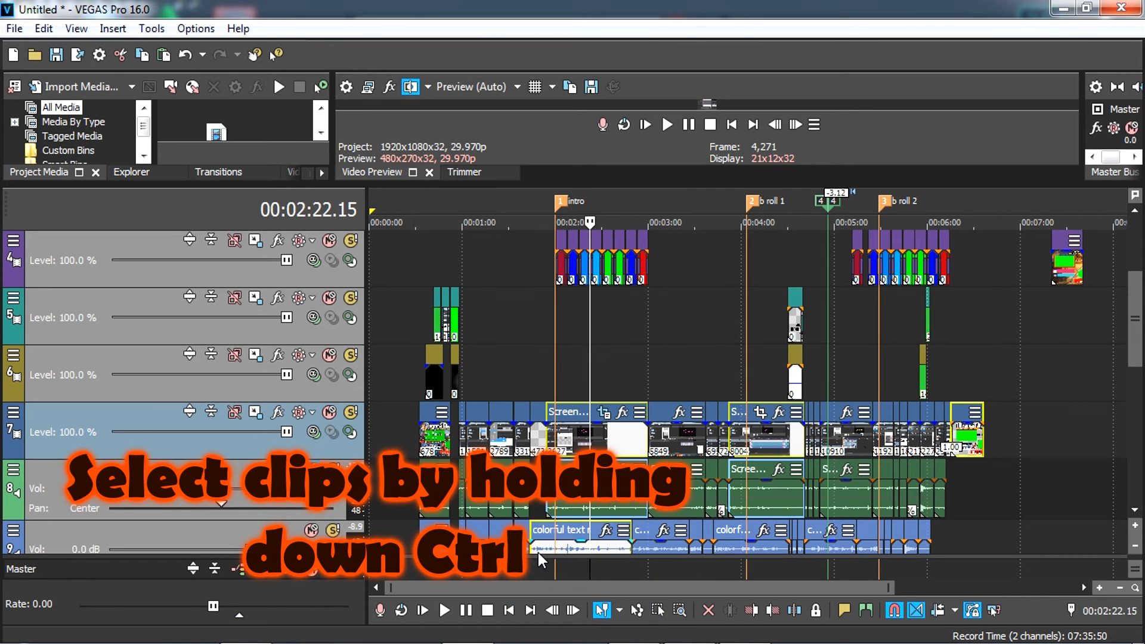